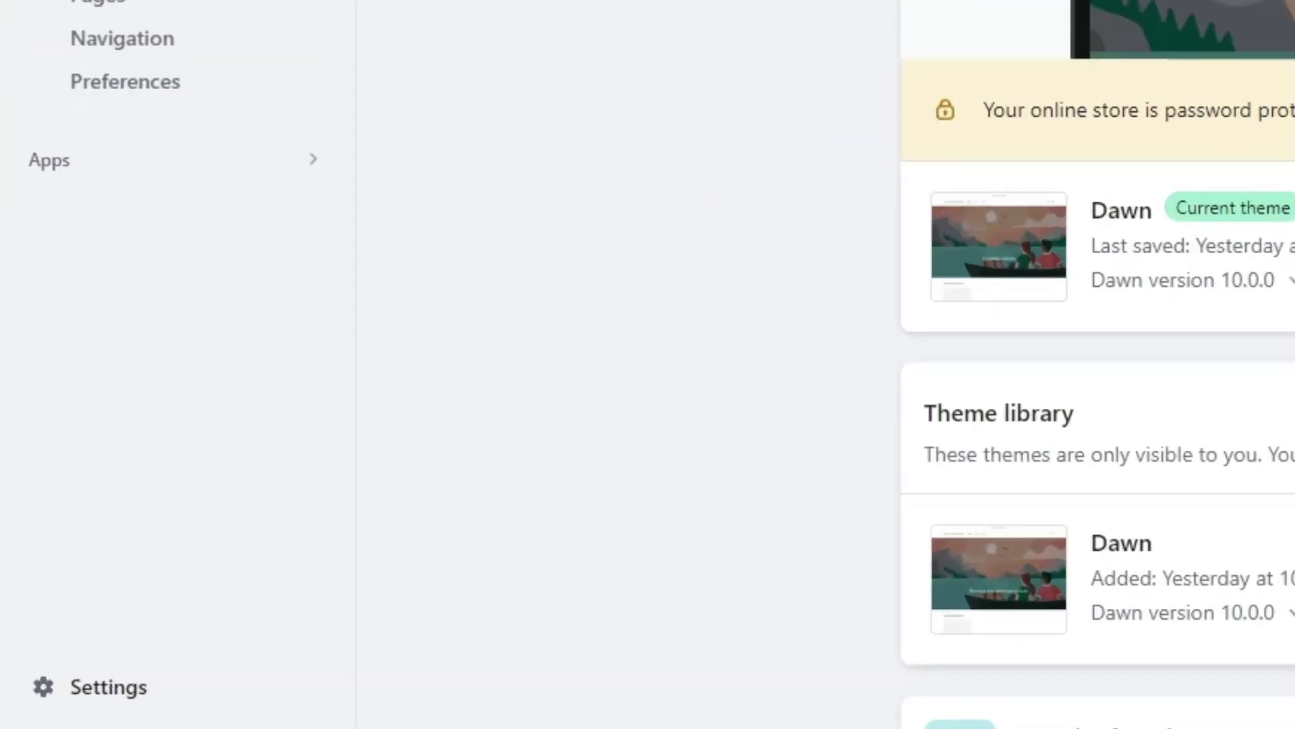
Go to Settings > Payments and open the third-party payment providers list
click(139, 686)
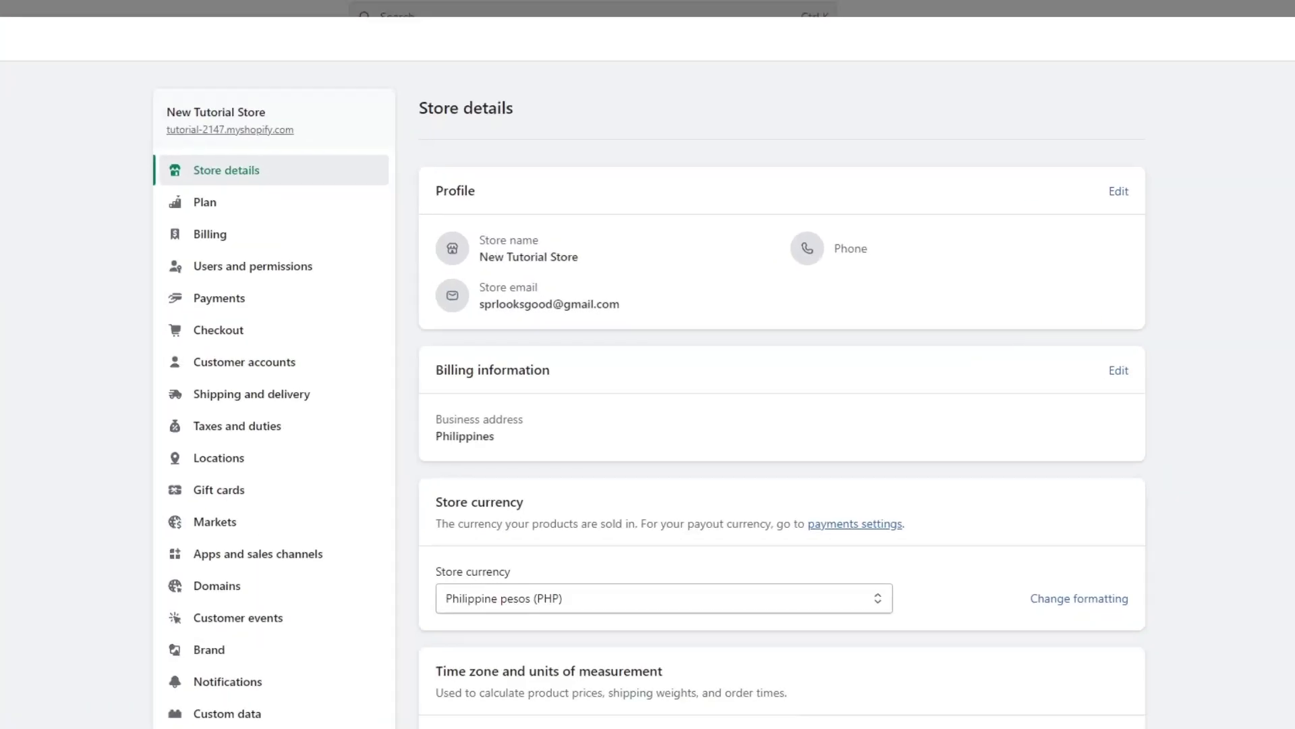
click(338, 320)
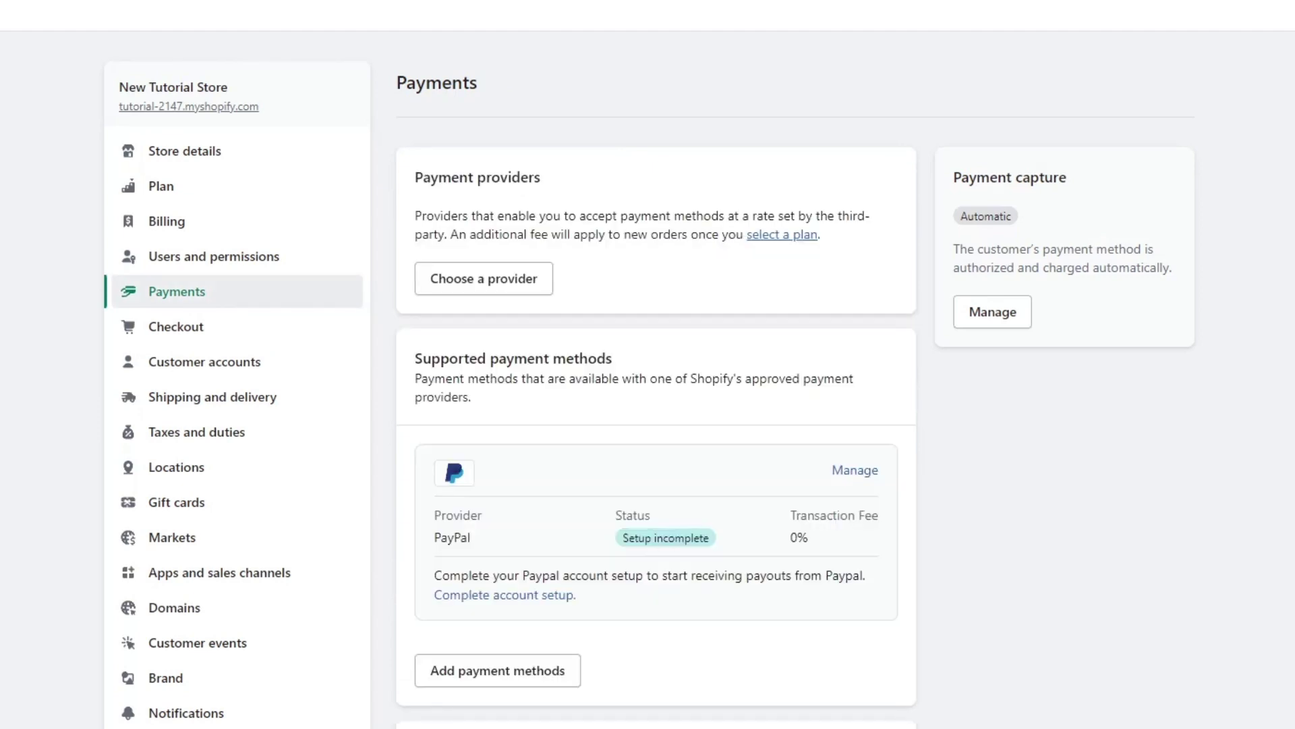
drag(419, 184, 541, 182)
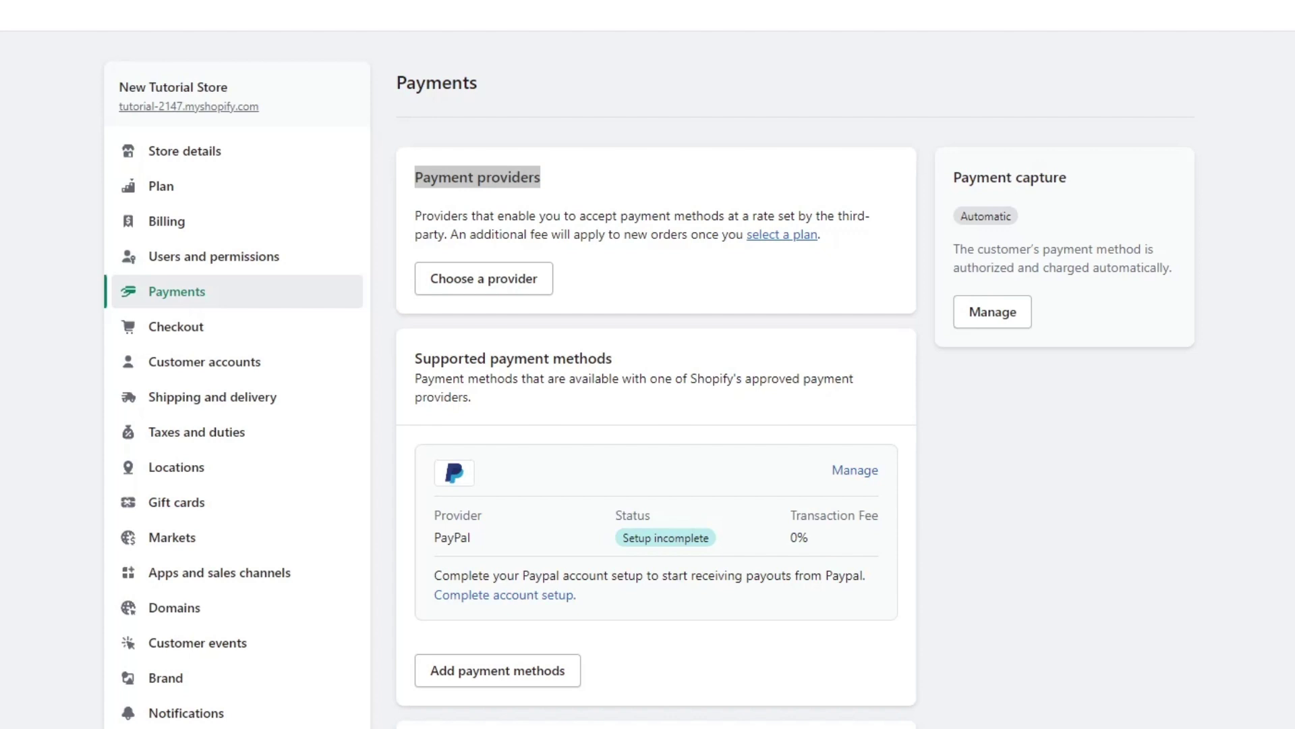
key(alt+Tab)
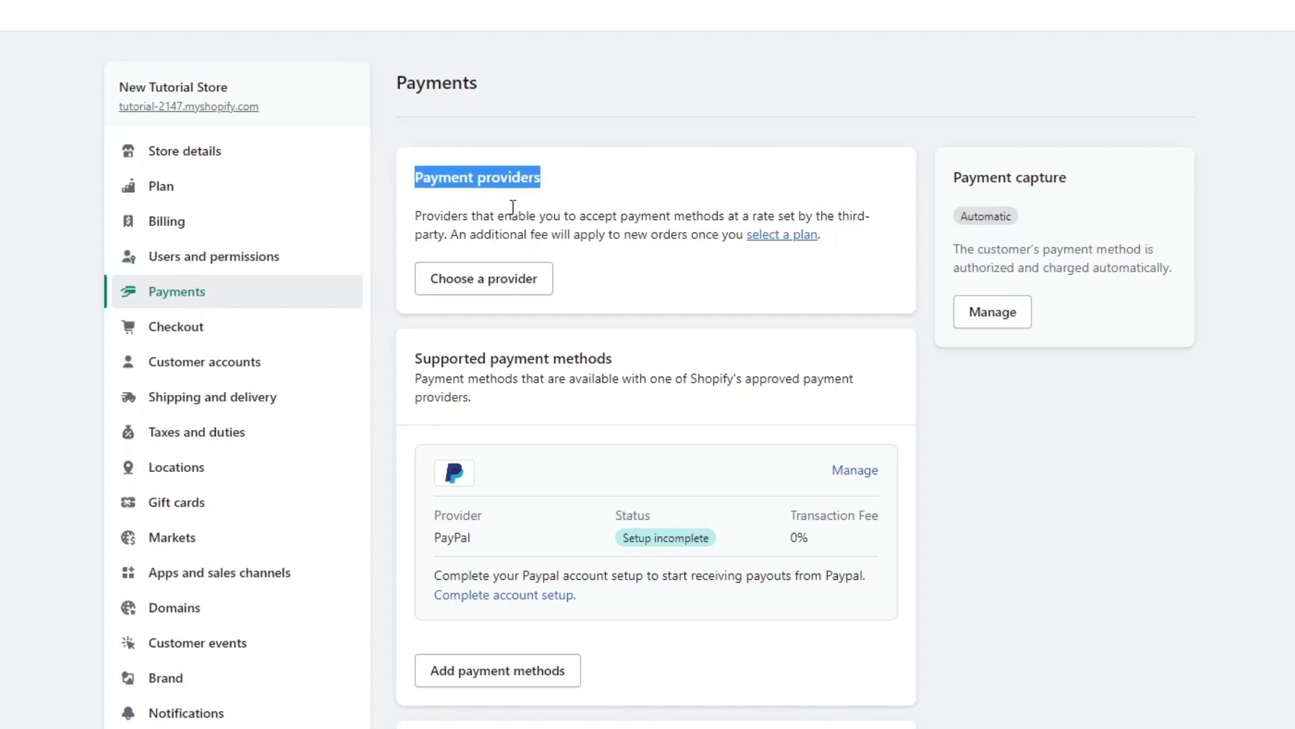
drag(515, 208, 512, 283)
click(513, 284)
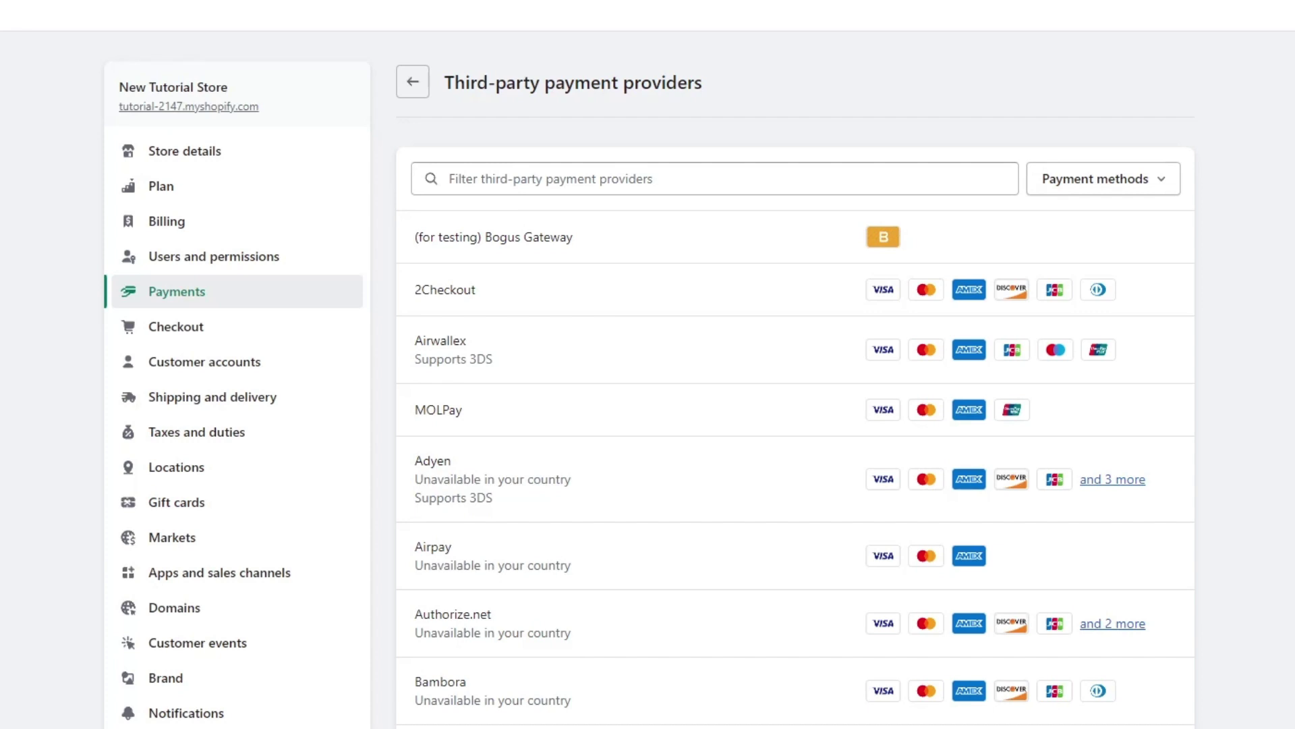
Filter providers by Apple Pay, leaving Authorize.net, CyberSource, First Data Payeezy, Ignite Payments and Stripe
click(1061, 193)
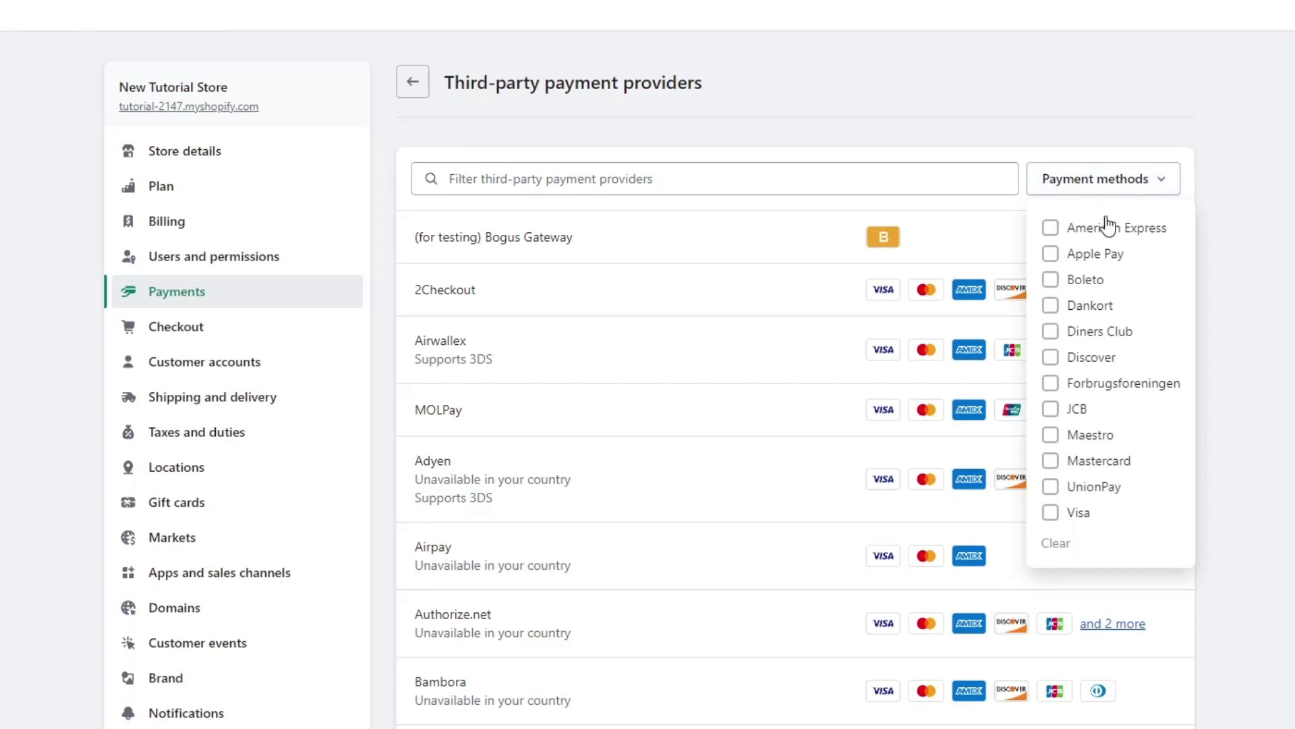
click(1051, 254)
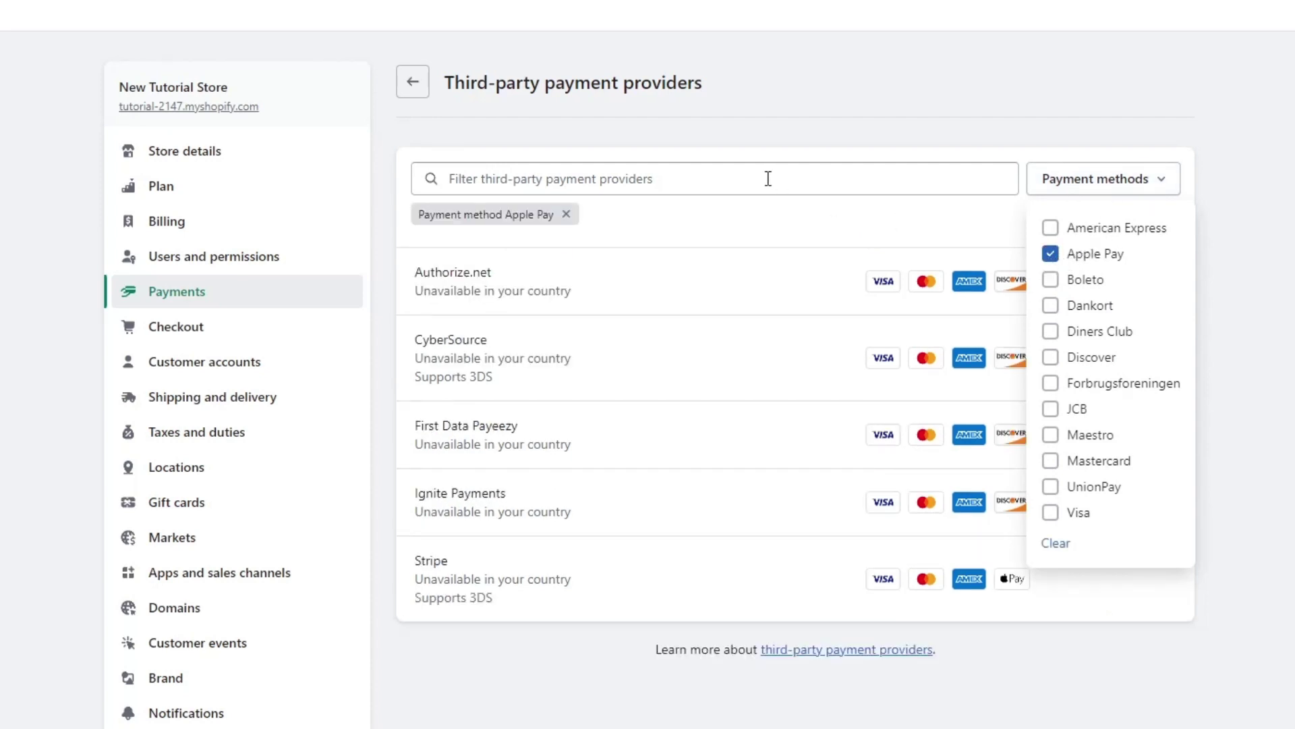
click(768, 178)
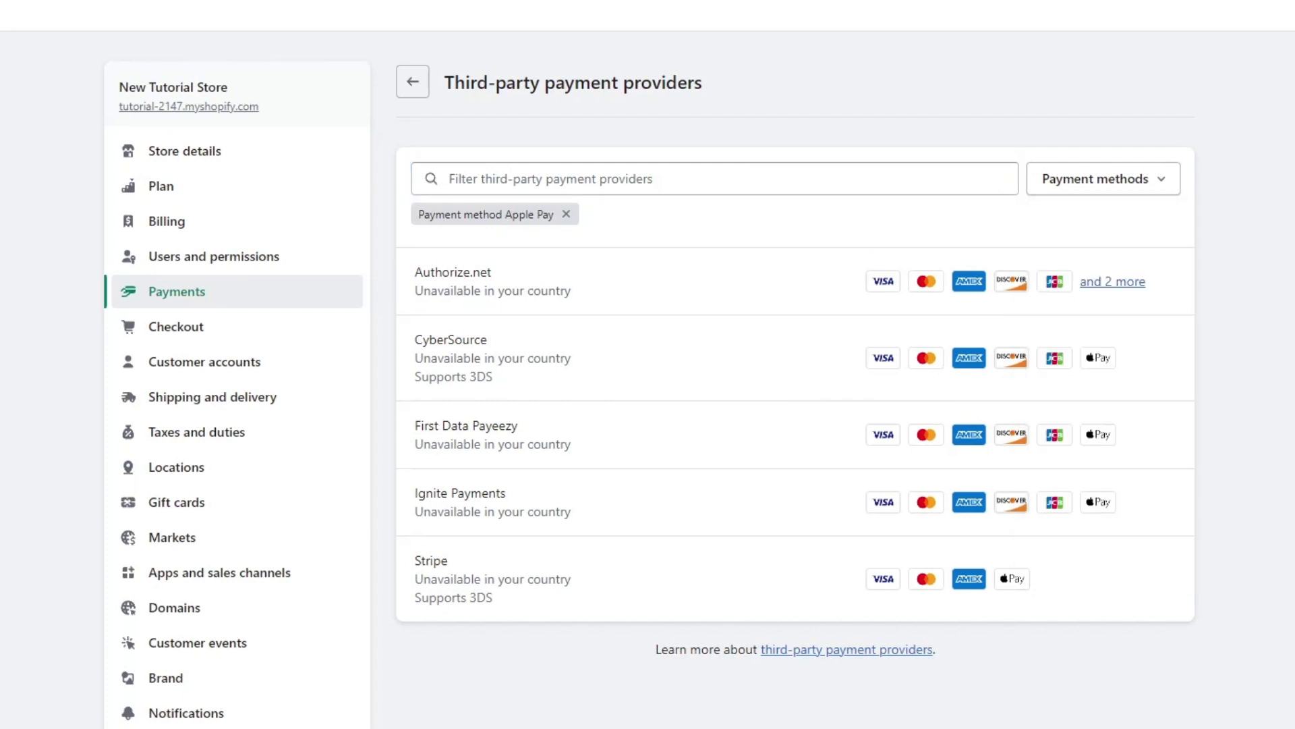
click(766, 178)
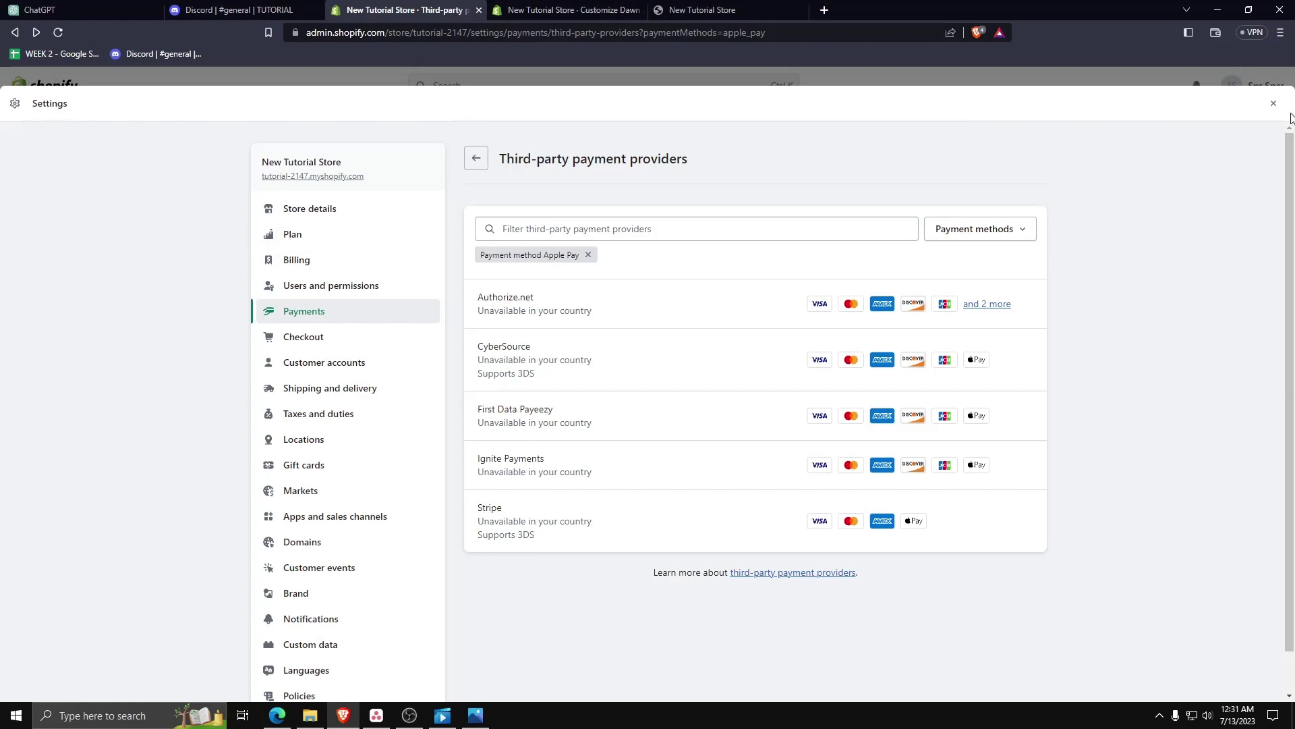
Close Settings and open the live storefront from Online Store > Themes in a new tab
click(1273, 103)
click(113, 310)
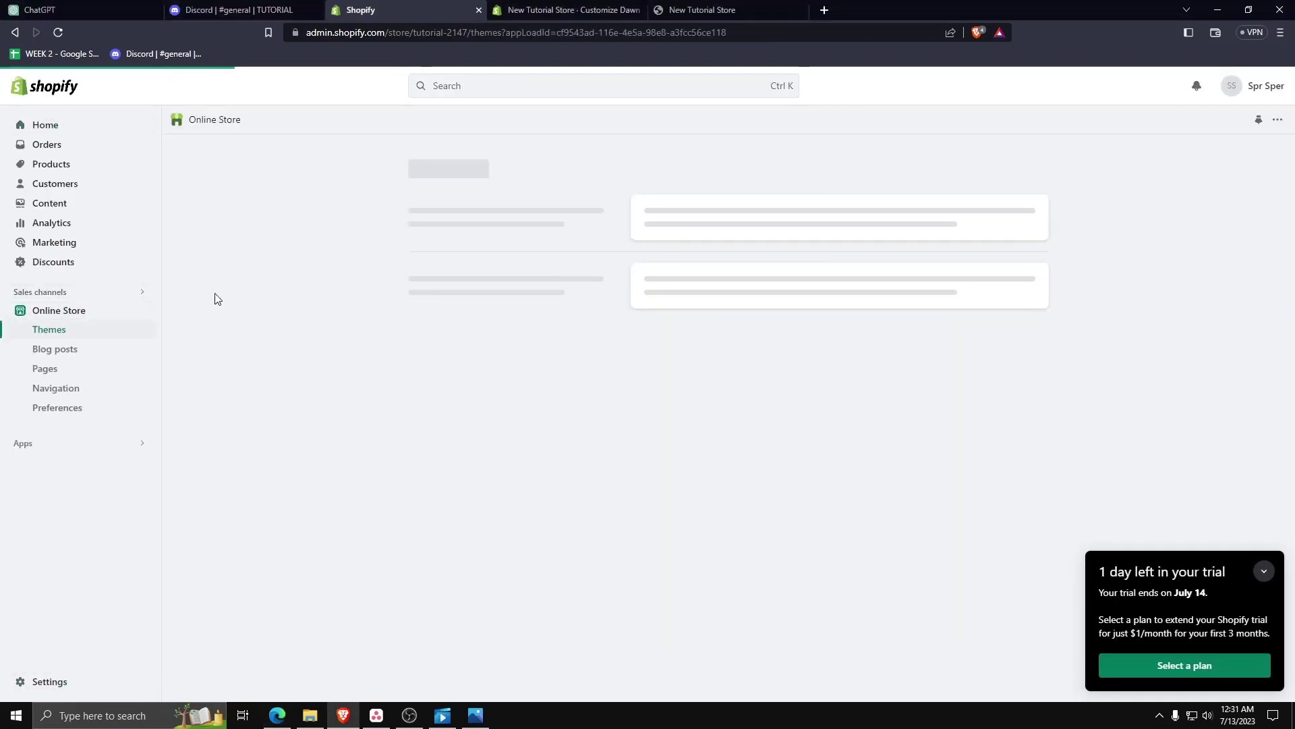
click(633, 356)
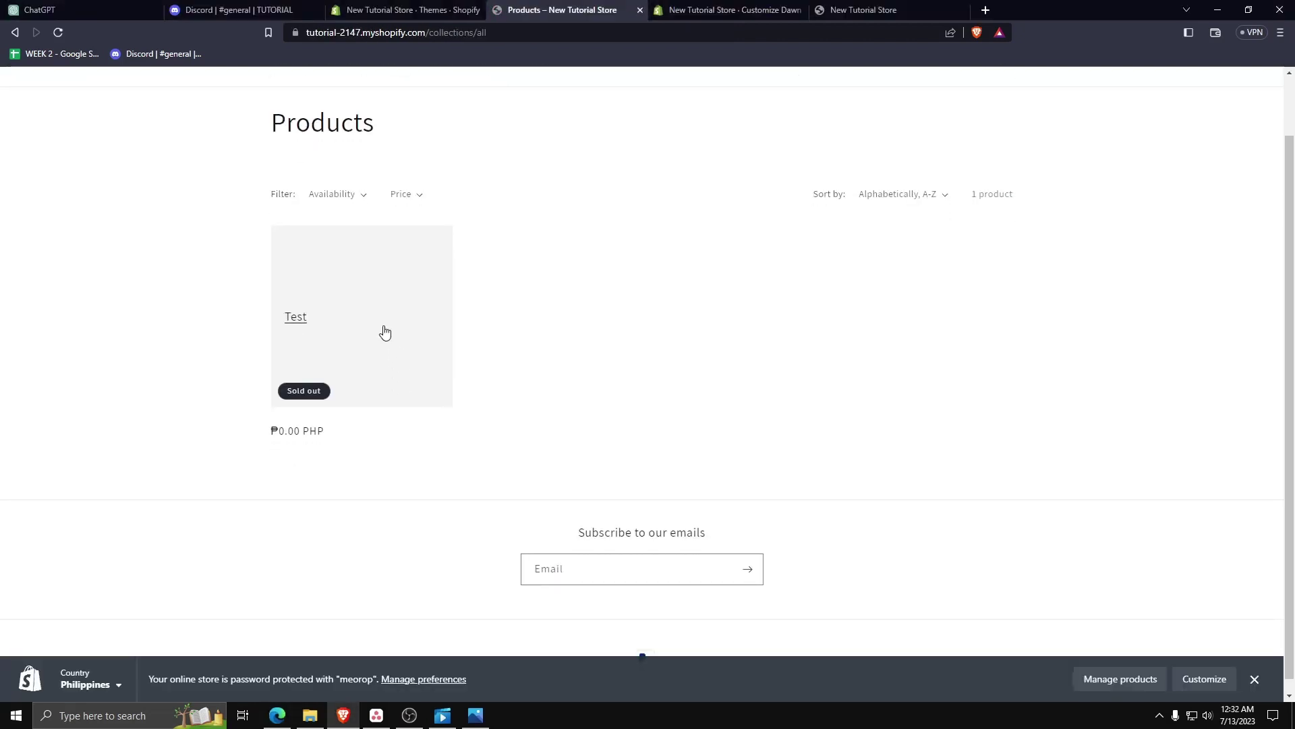
Open the sold-out 'Test' product page on the storefront
click(384, 332)
scroll(723, 395, down, 1)
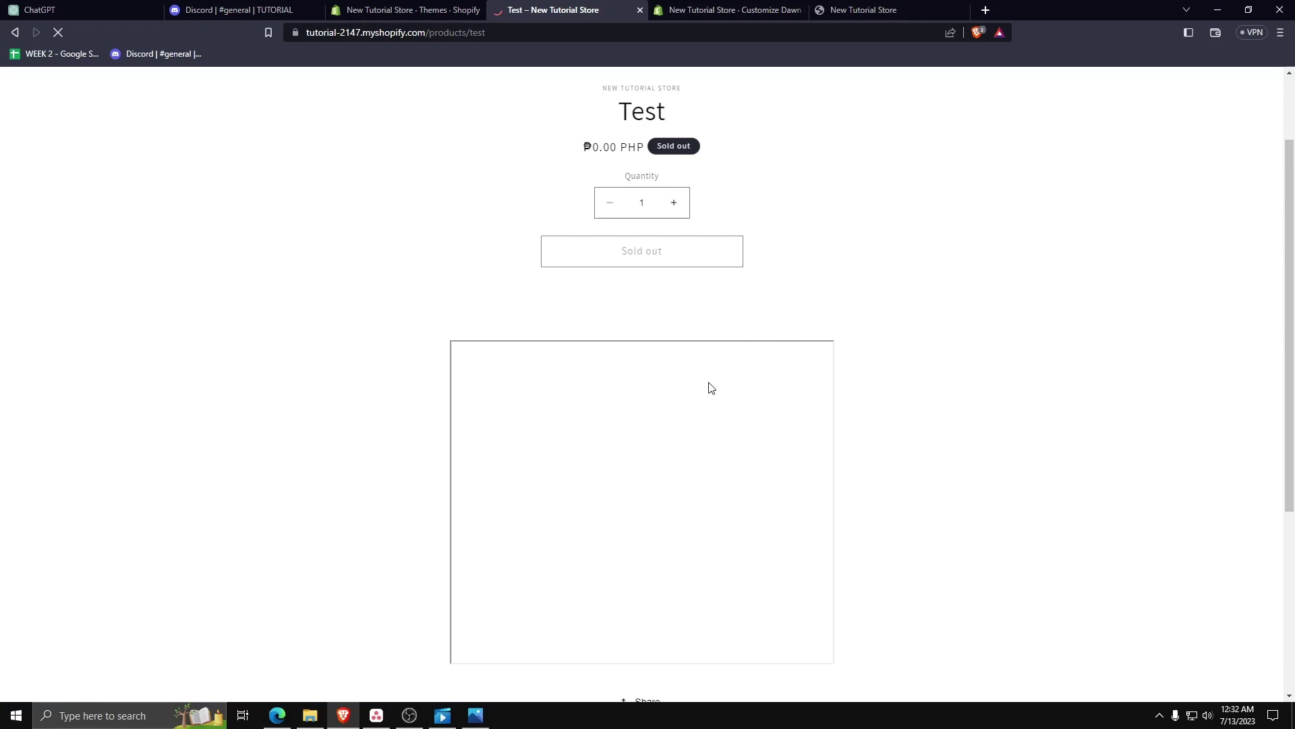
scroll(709, 385, down, 2)
scroll(653, 412, up, 2)
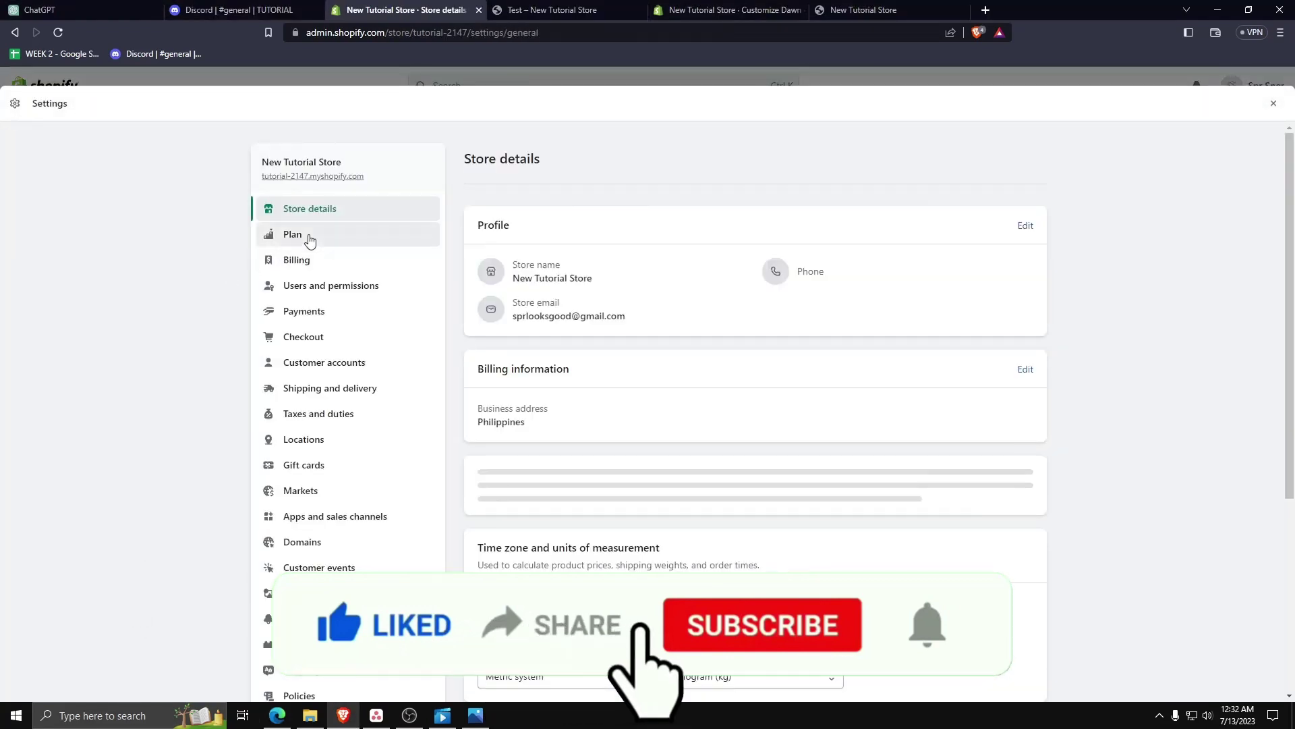
Open the Plan section from the admin Settings sidebar
click(306, 236)
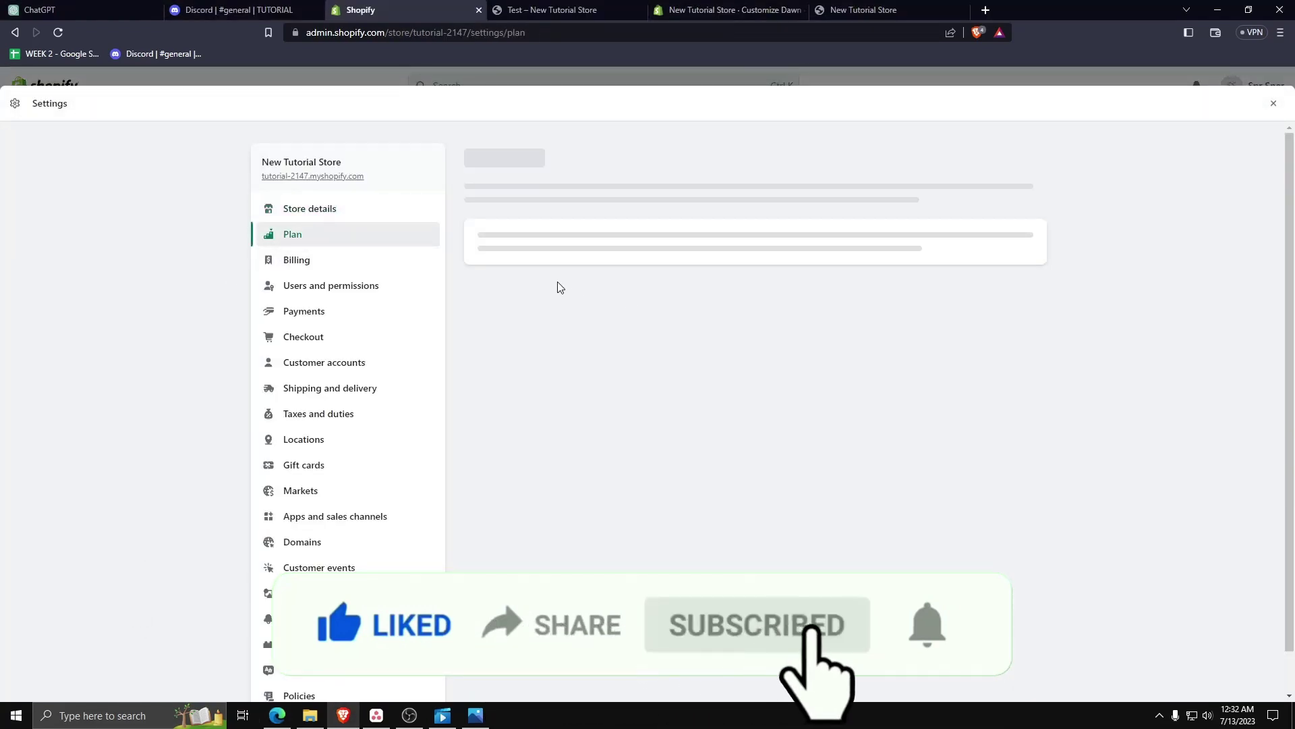